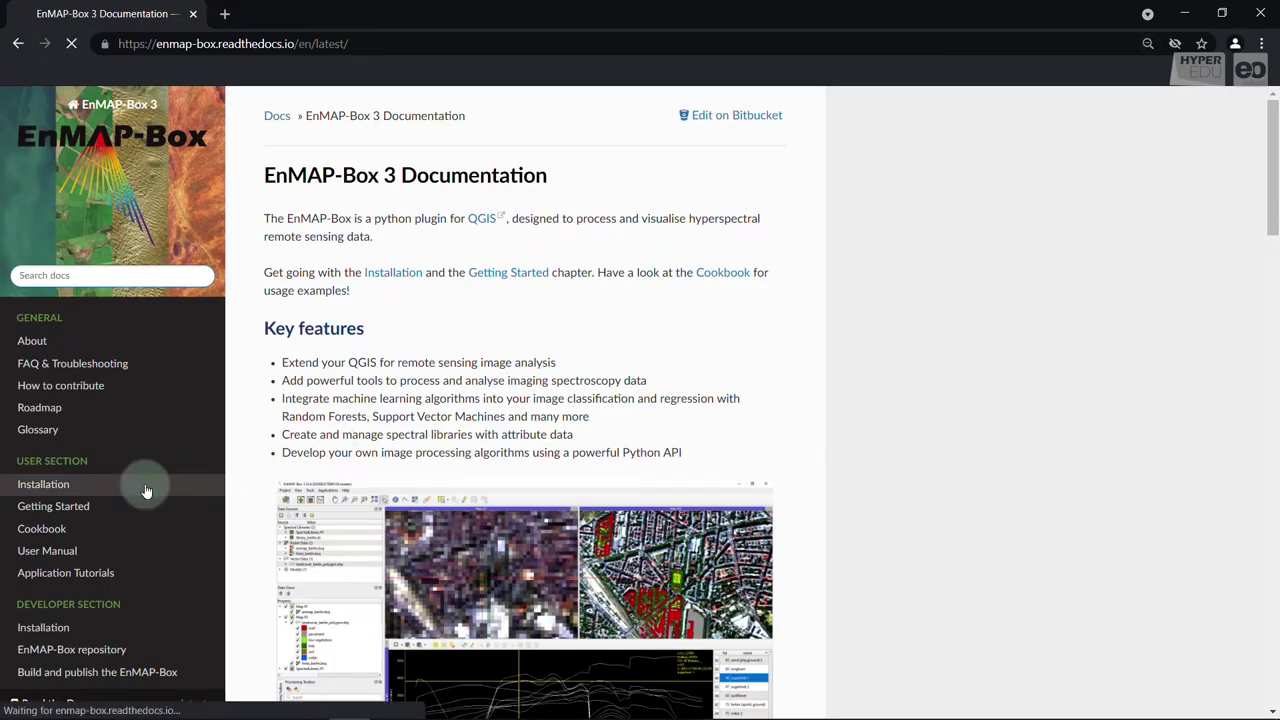
# Step: Download the QGIS Standalone Installer Version 3.20 for Windows from the QGIS website
pyautogui.click(146, 491)
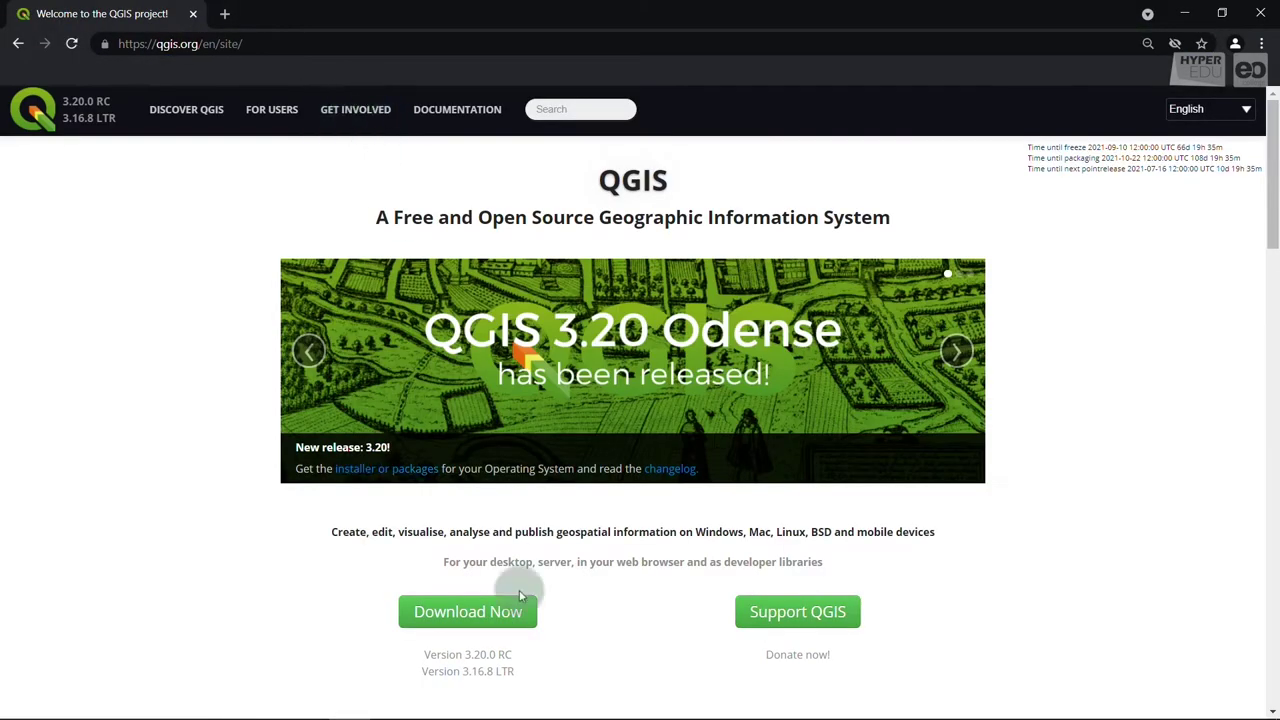
pyautogui.click(531, 625)
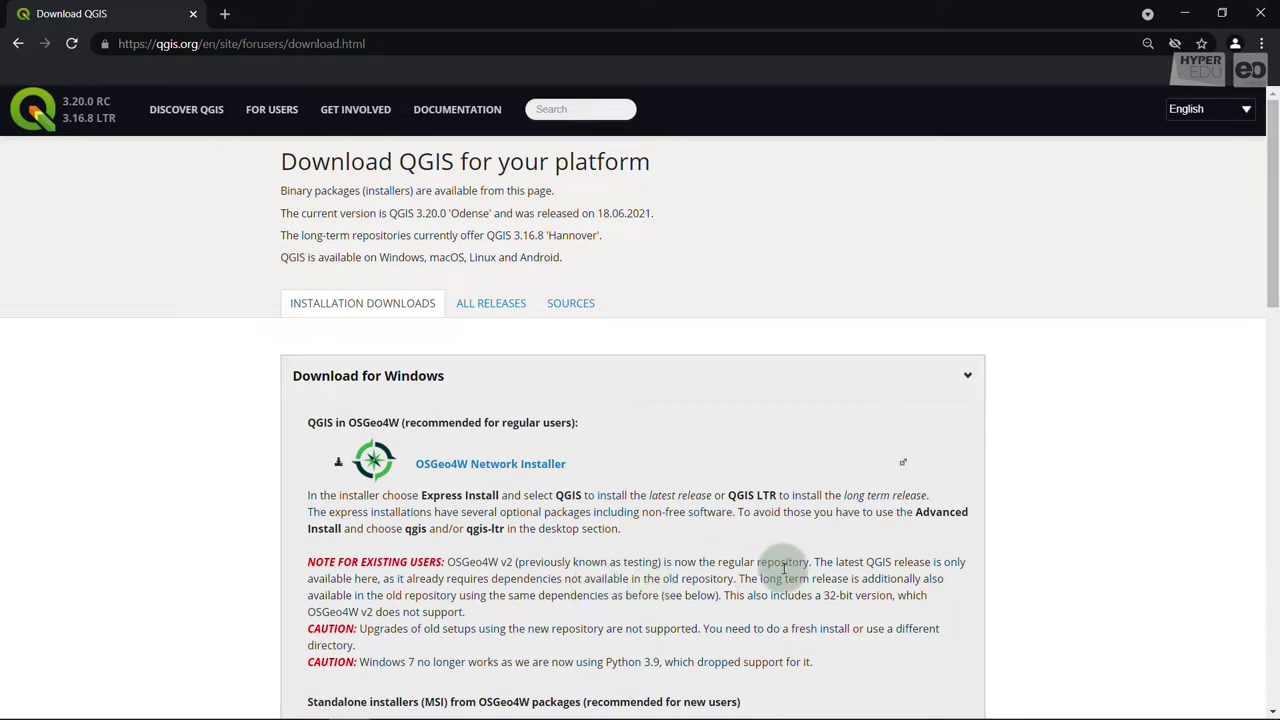
pyautogui.scroll(-3, 785, 580)
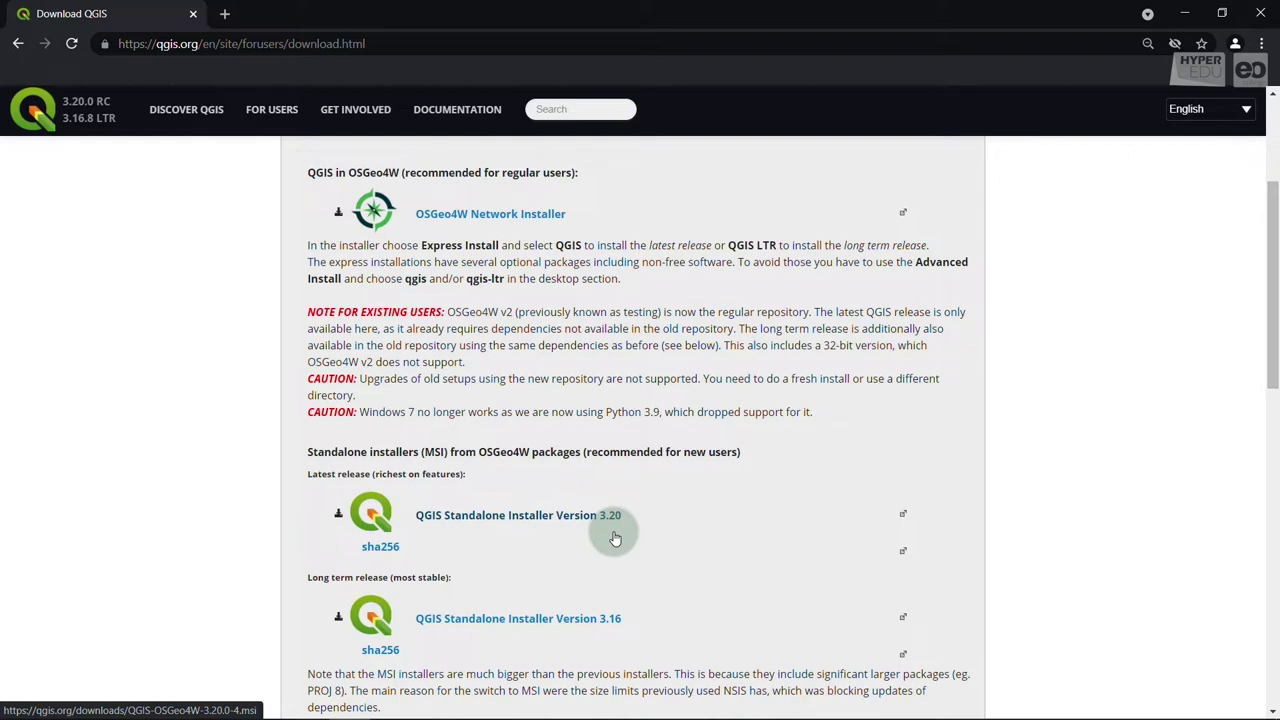
pyautogui.click(613, 533)
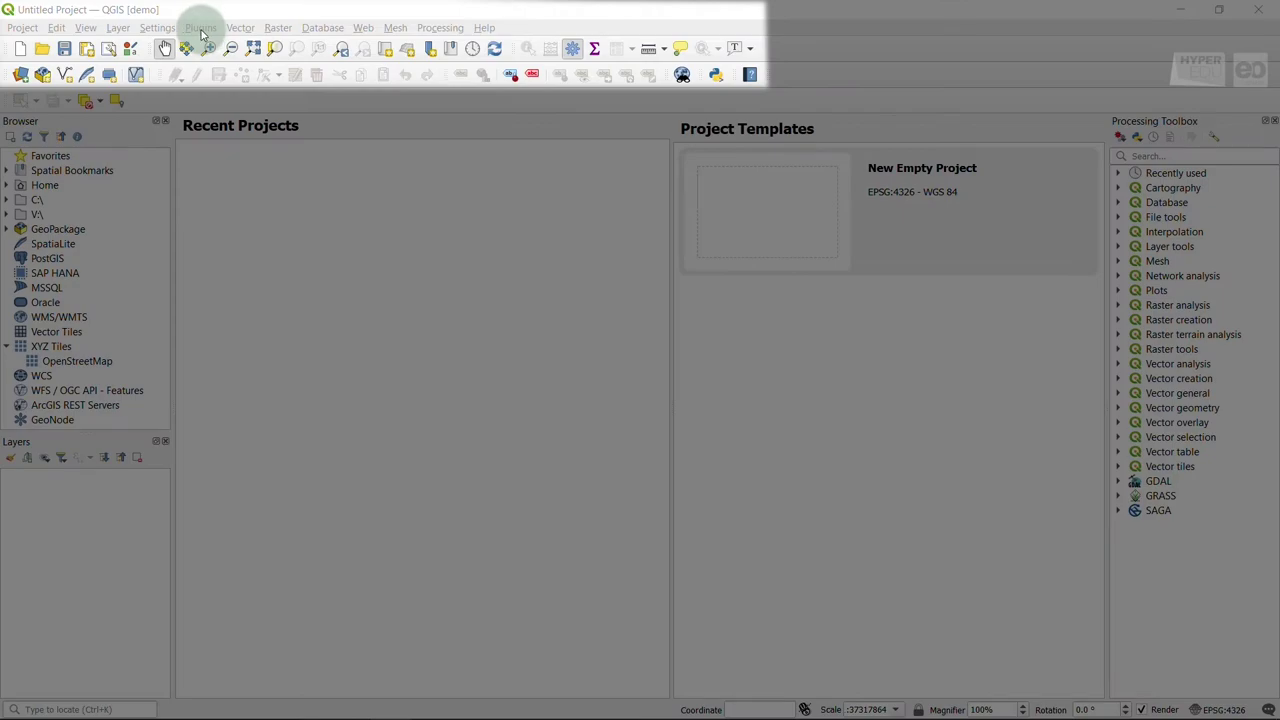
# Step: Search the plugin manager for 'enmap-box' and install the EnMAP-Box 3 plugin
pyautogui.click(200, 28)
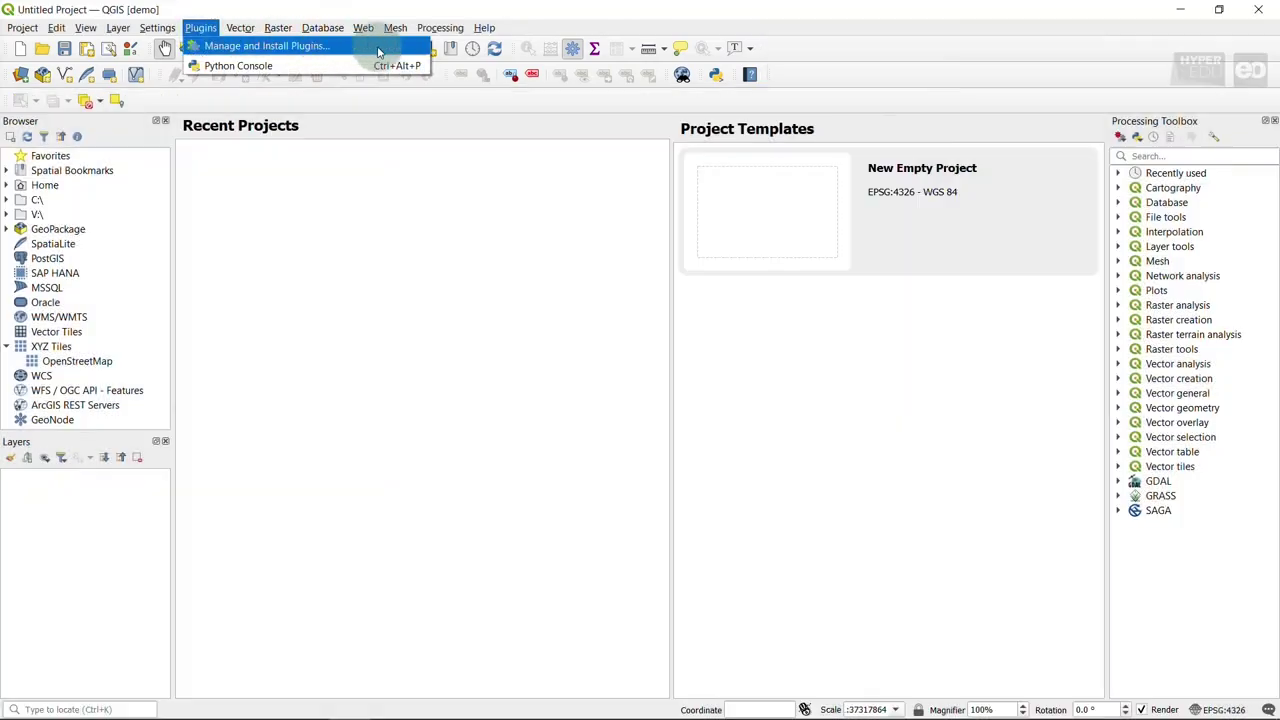
pyautogui.click(378, 52)
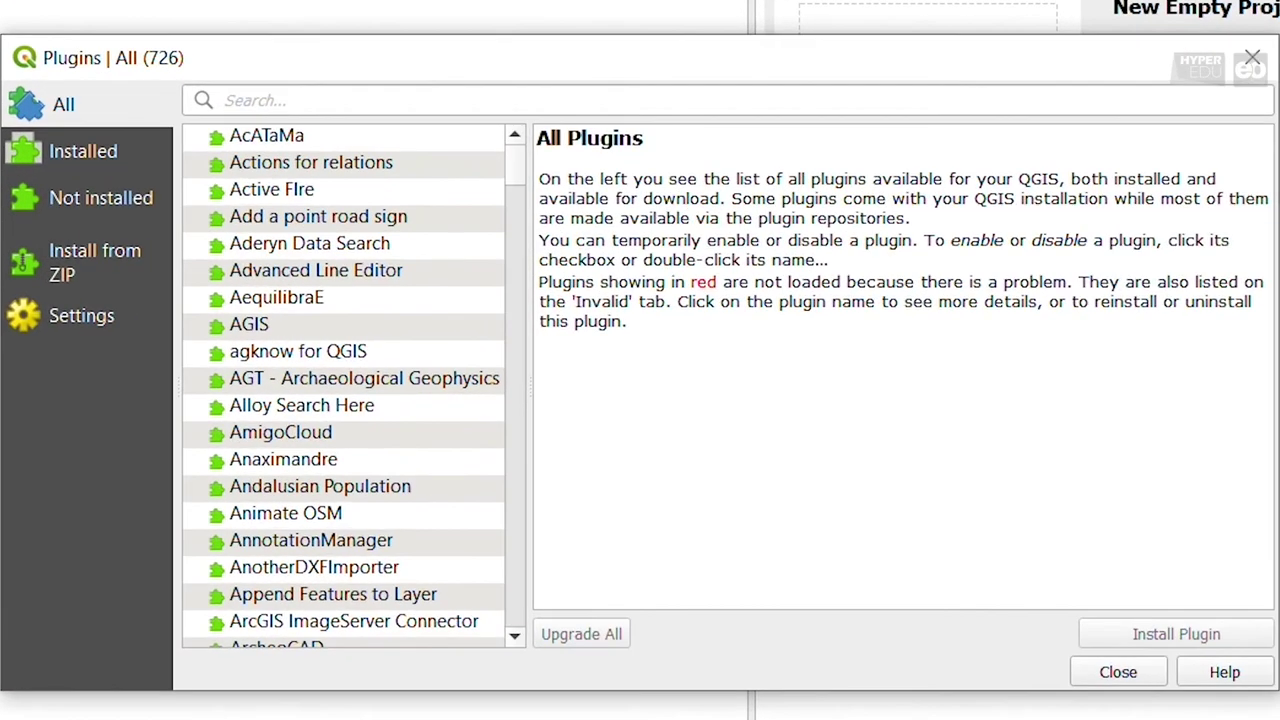
pyautogui.click(255, 101)
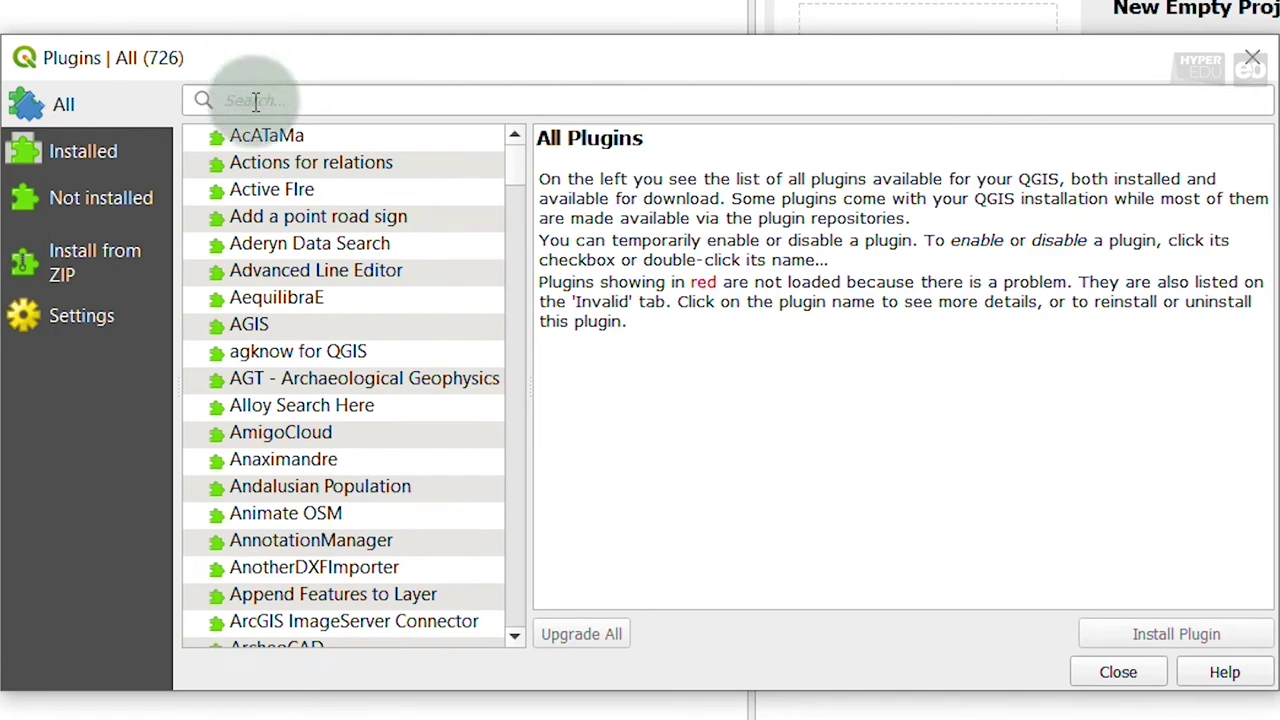
pyautogui.write('enmap-box')
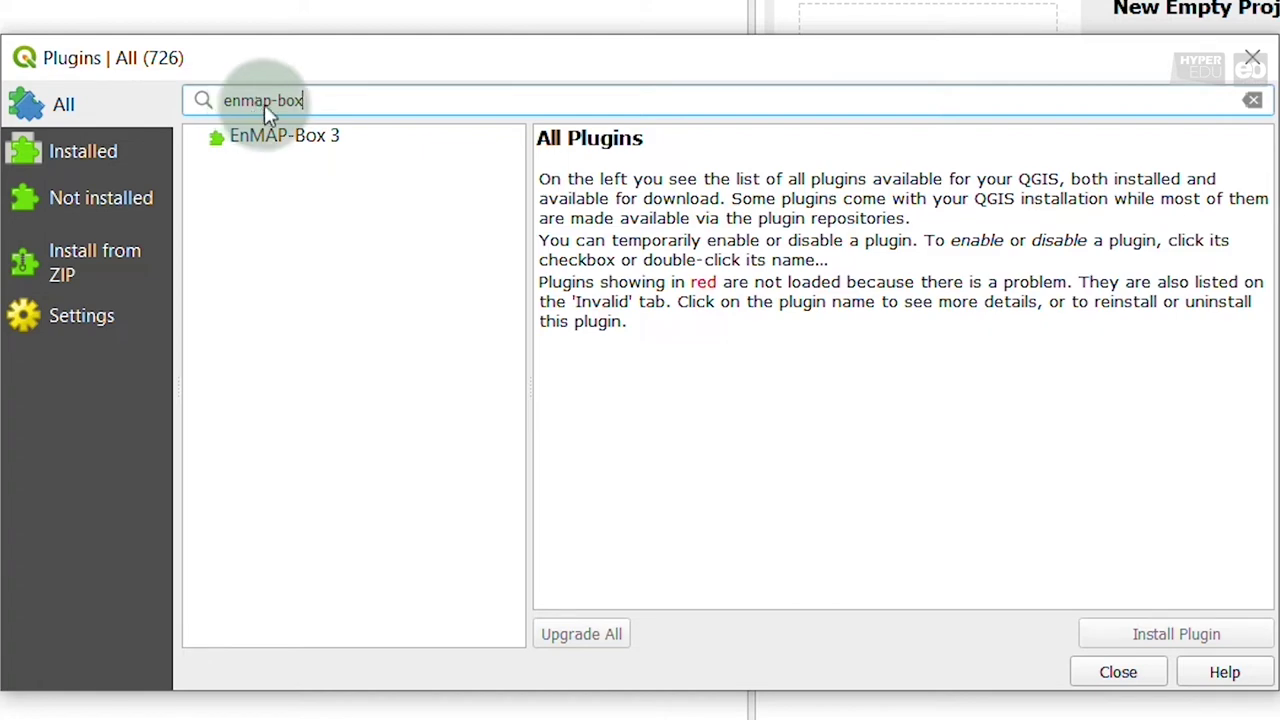
pyautogui.click(390, 147)
pyautogui.click(1252, 640)
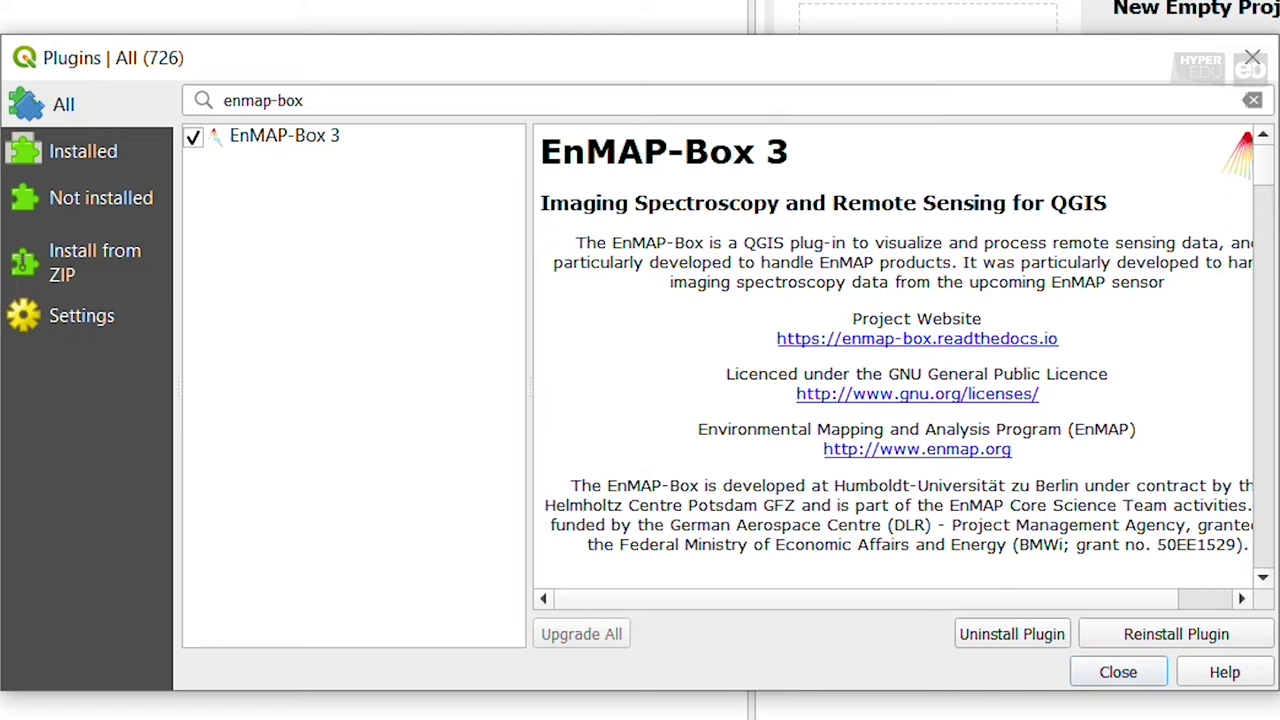
# Step: Enable 'Show also experimental plugins' and check EnMAP-Box 3's available versions in the full list
pyautogui.click(134, 318)
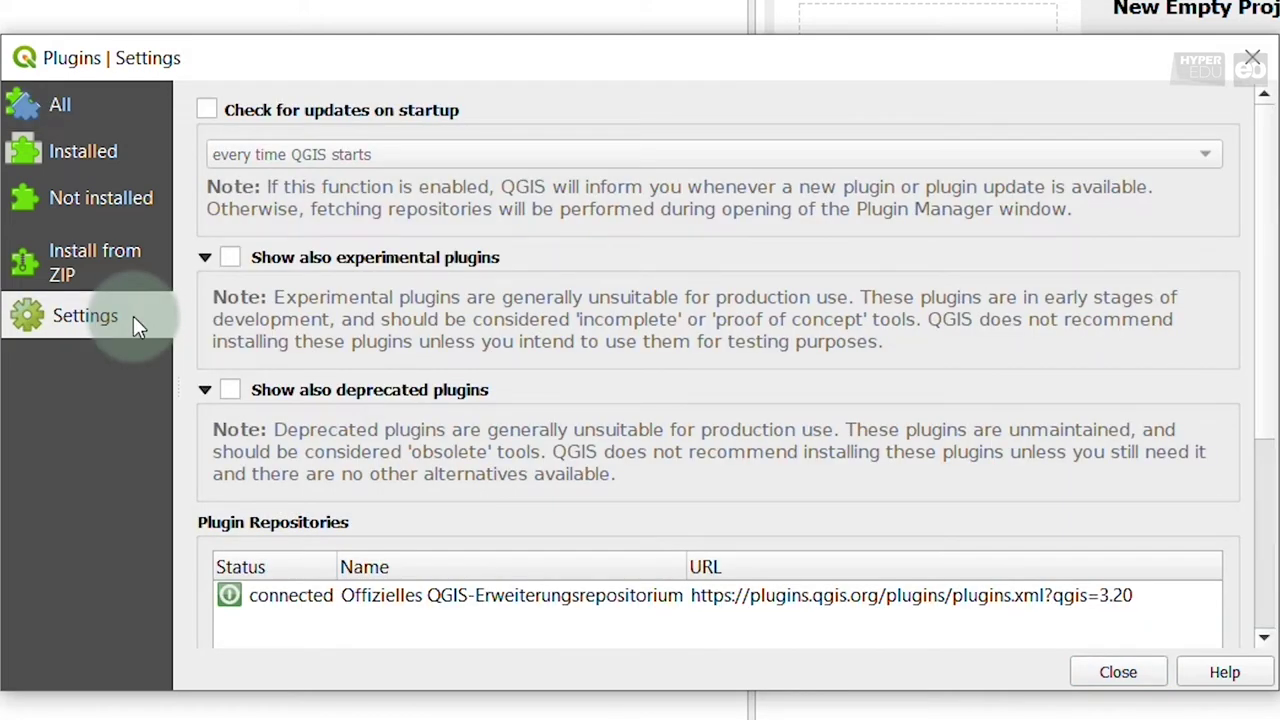
pyautogui.click(271, 262)
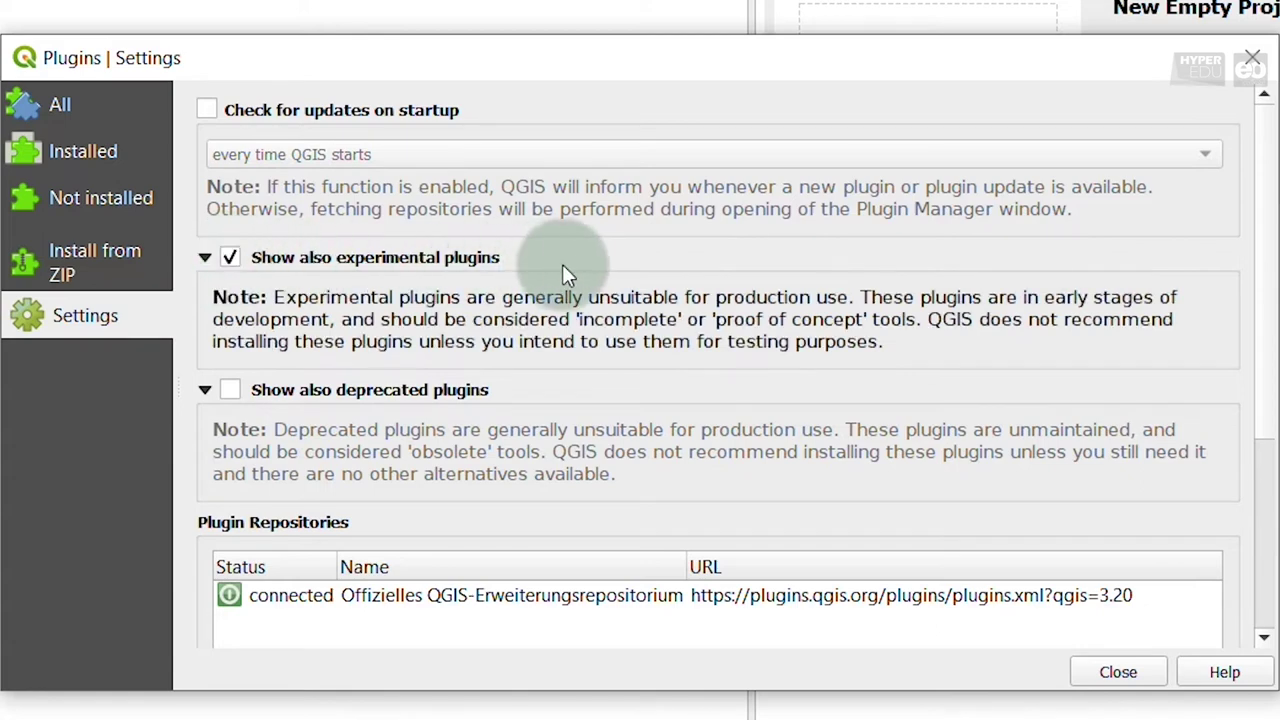
pyautogui.click(104, 106)
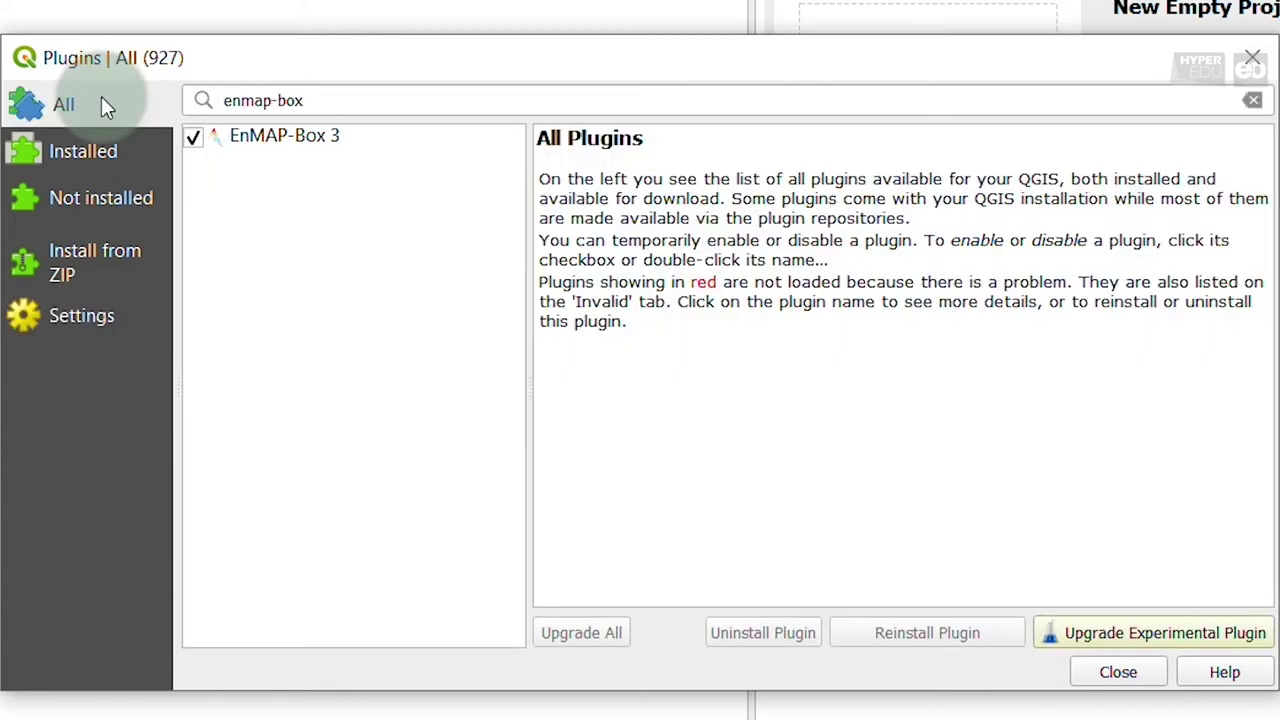
pyautogui.click(386, 143)
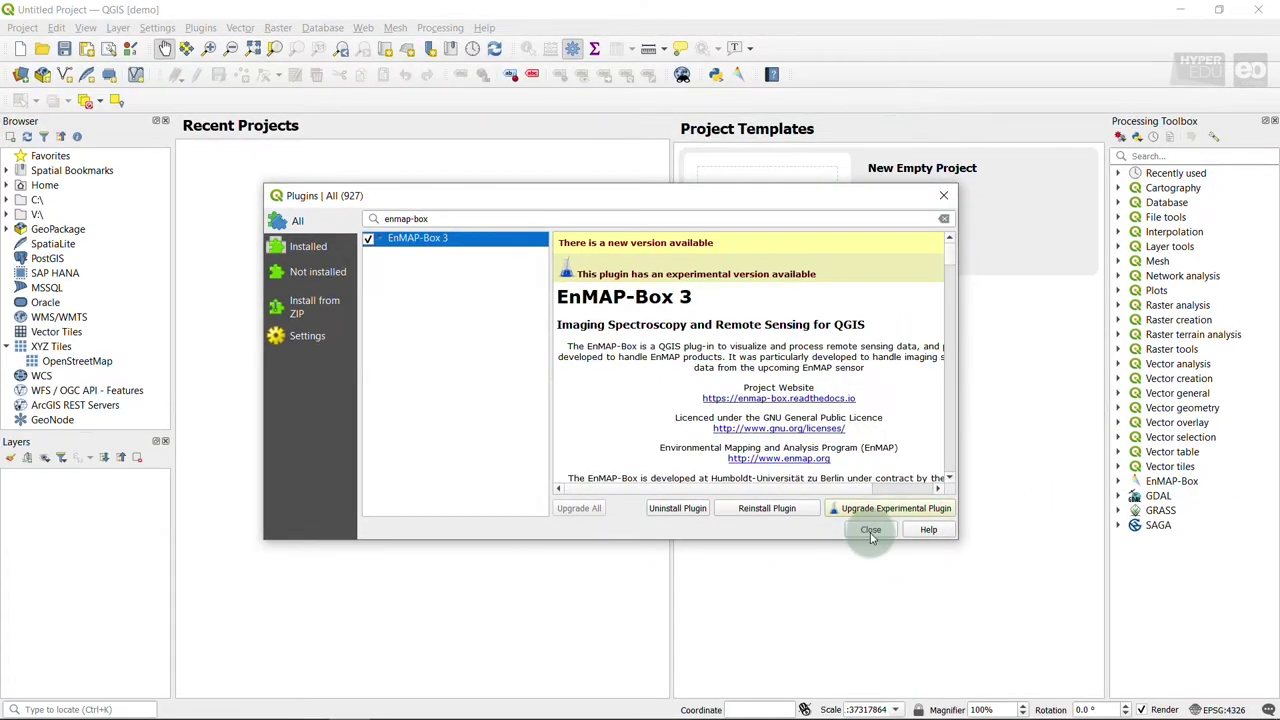
# Step: Close the plugin manager, restart QGIS, and launch EnMAP-Box from the Raster menu
pyautogui.click(1118, 672)
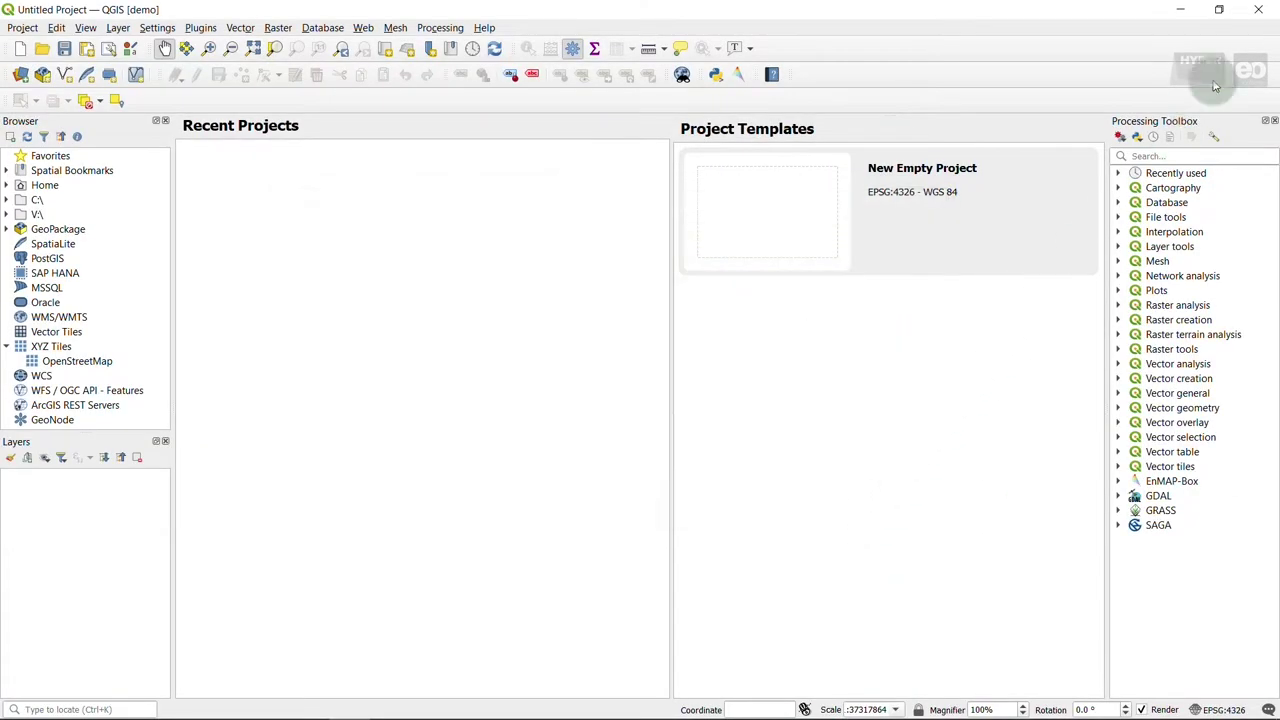
pyautogui.click(1258, 9)
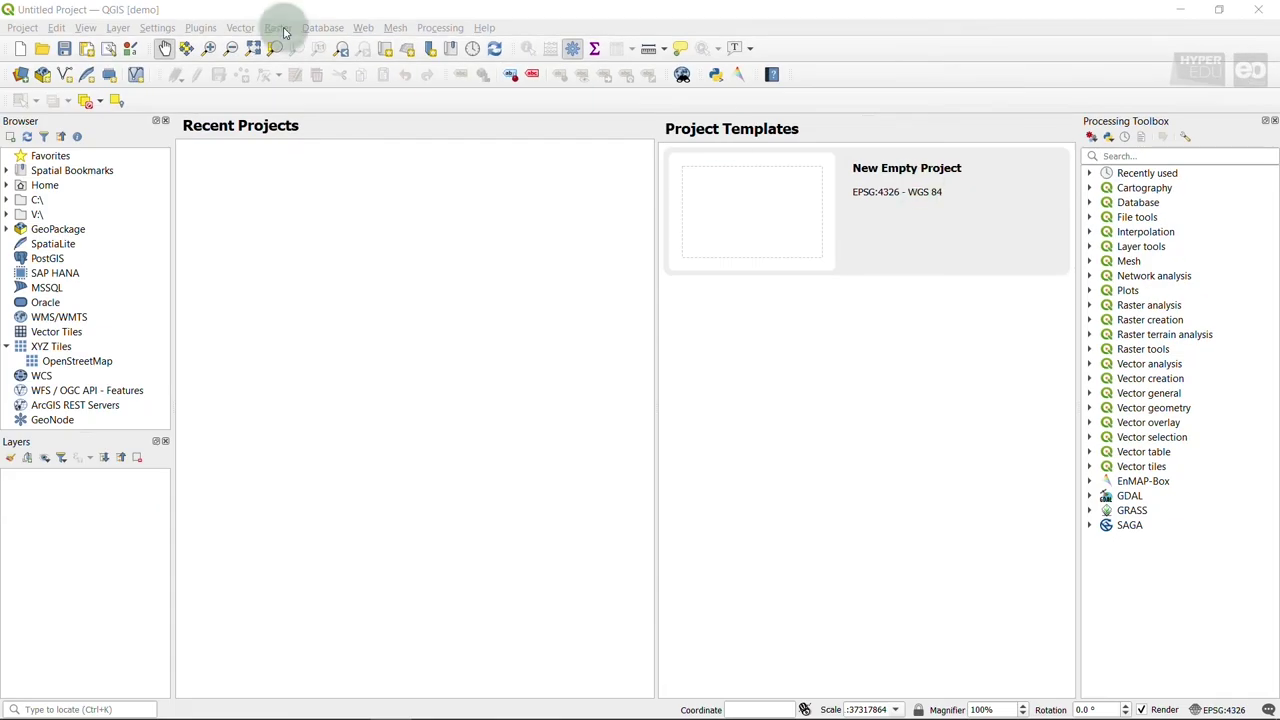
pyautogui.click(278, 27)
pyautogui.moveTo(340, 103)
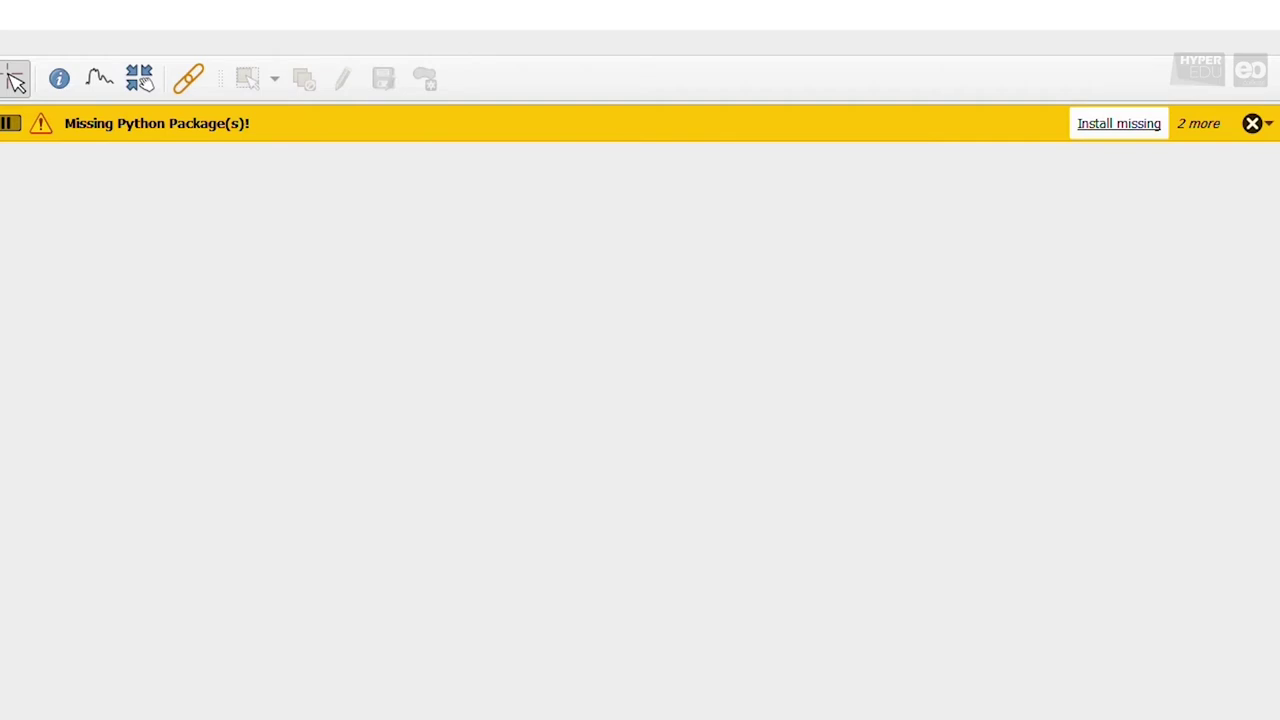
# Step: Install all missing Python packages with EnMAP-Box's Package Installer, ignoring the warning
pyautogui.click(23, 27)
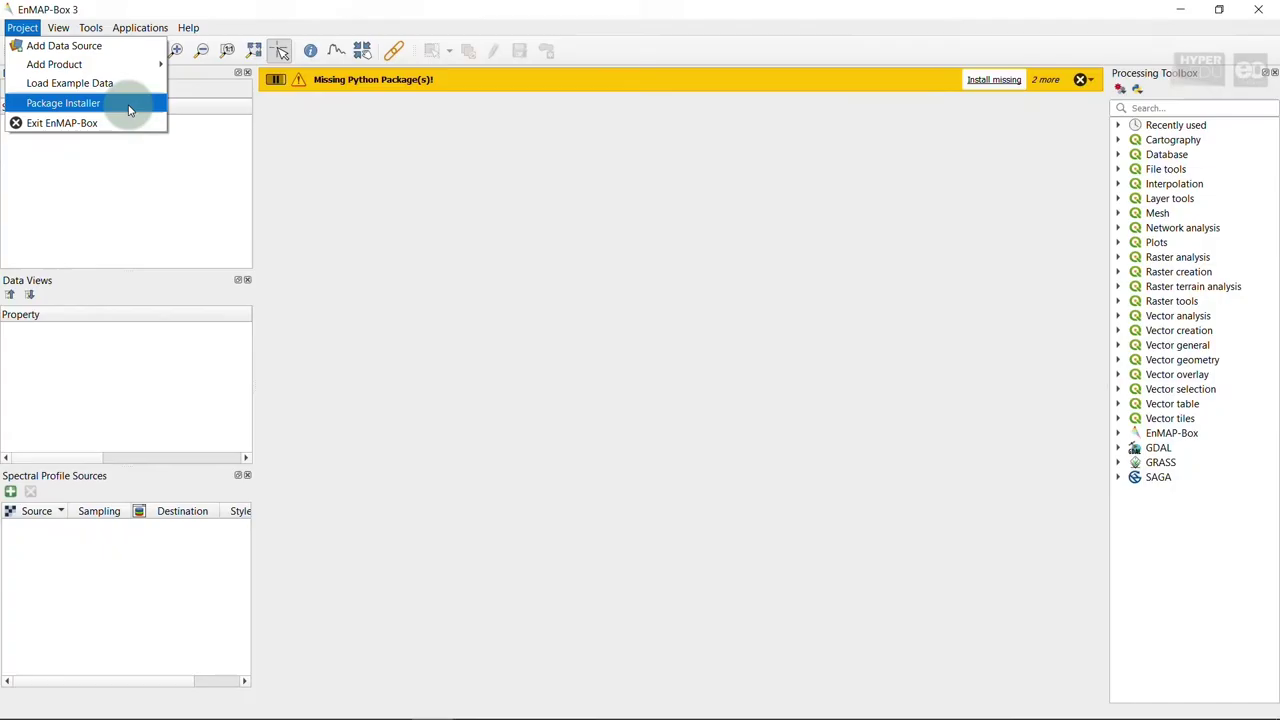
pyautogui.click(126, 103)
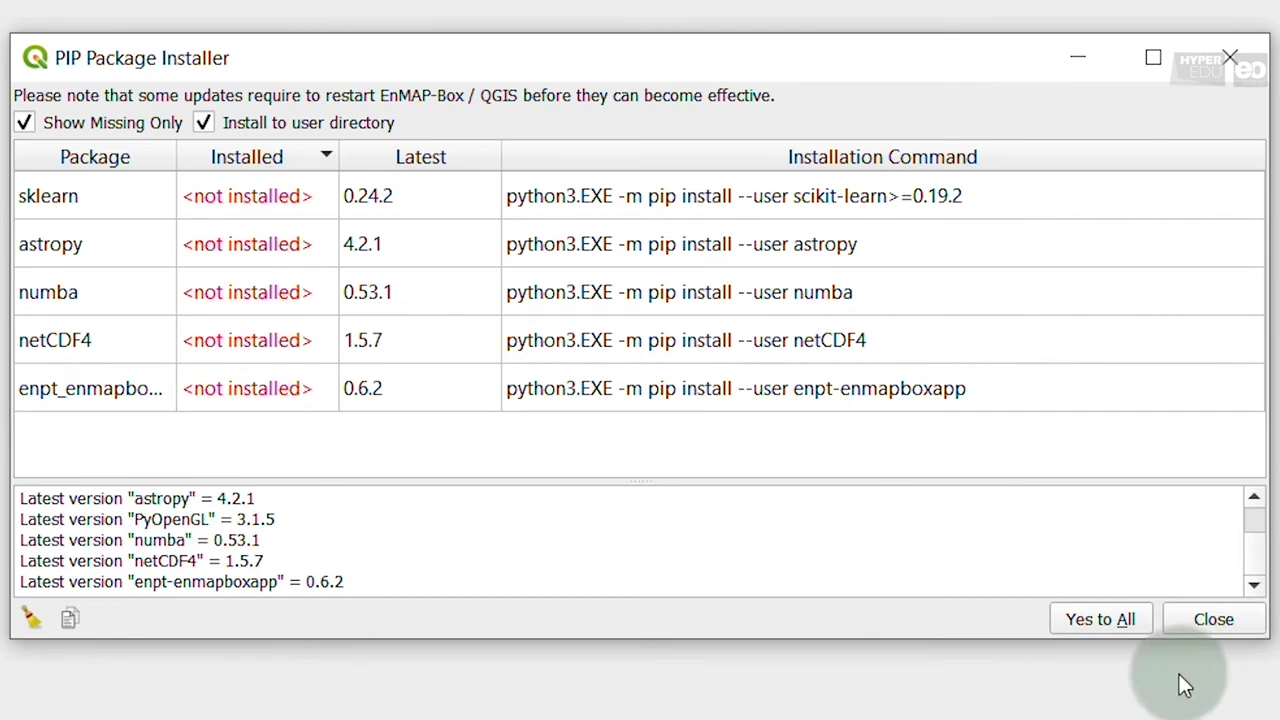
pyautogui.click(1140, 632)
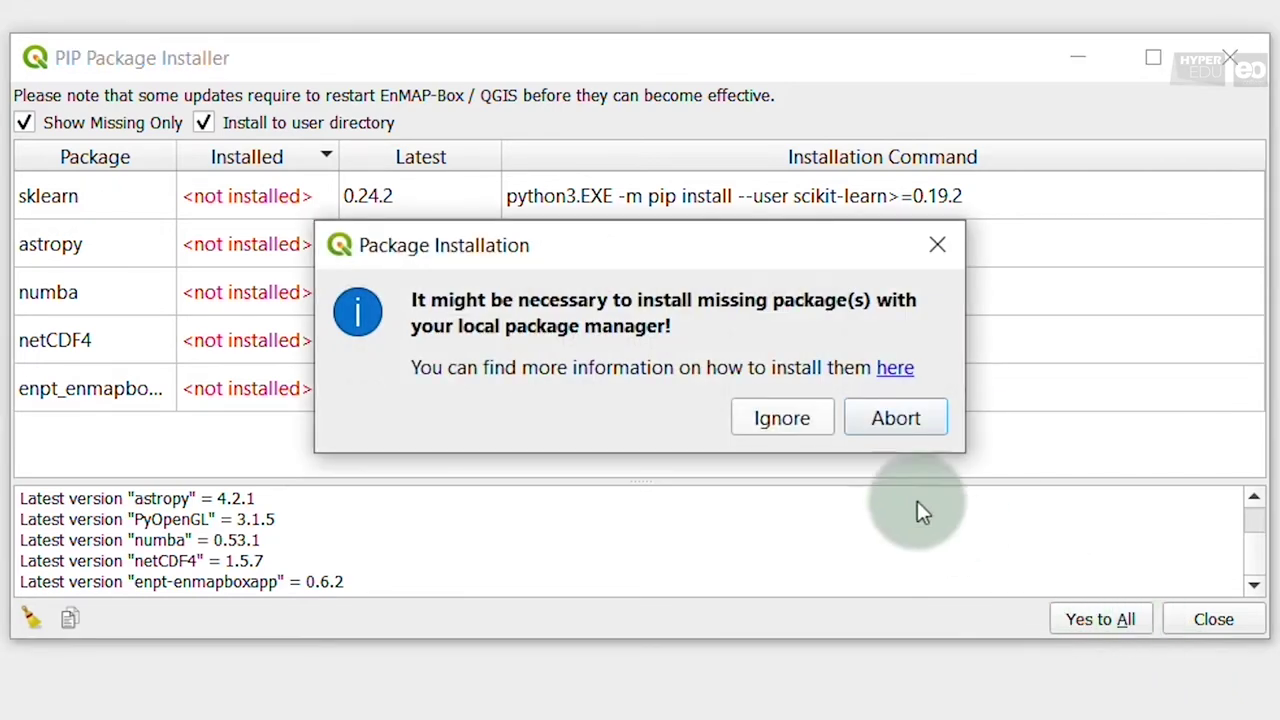
pyautogui.click(781, 420)
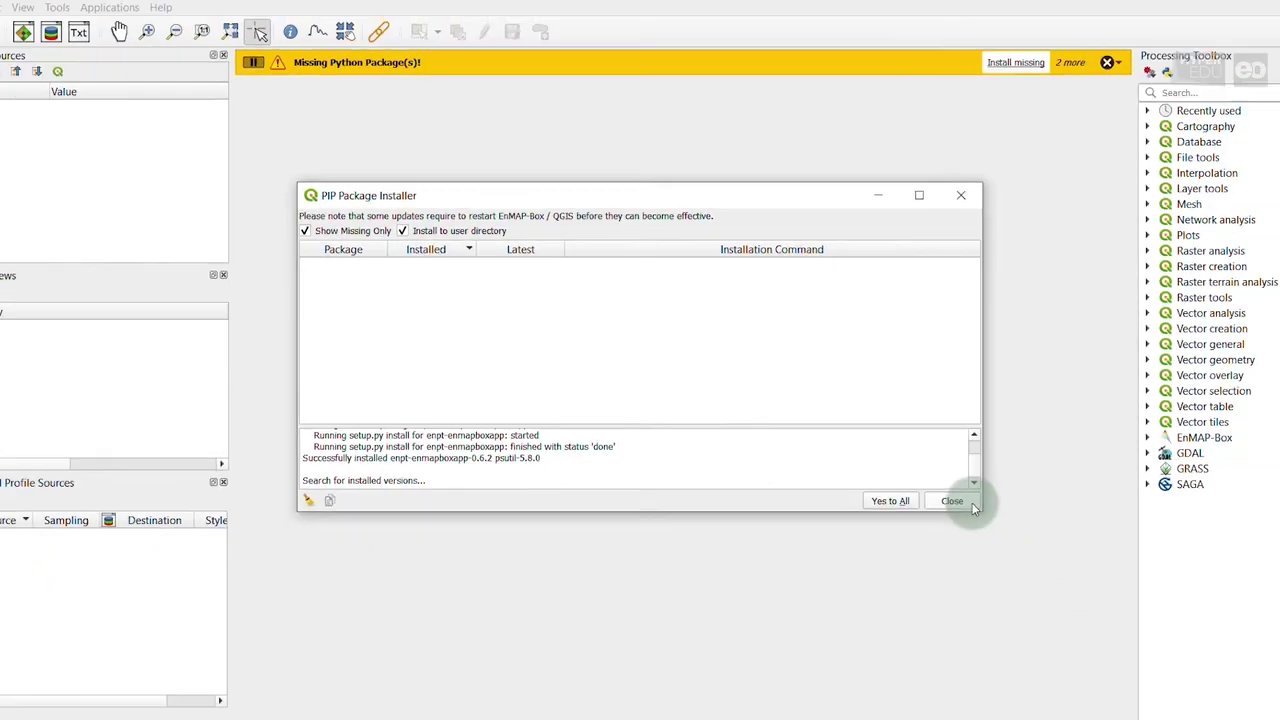
pyautogui.click(1213, 619)
# Step: Close EnMAP-Box and QGIS, then start the OSGeo4W Shell from the QGIS 3.20.0 Start menu folder
pyautogui.click(1259, 13)
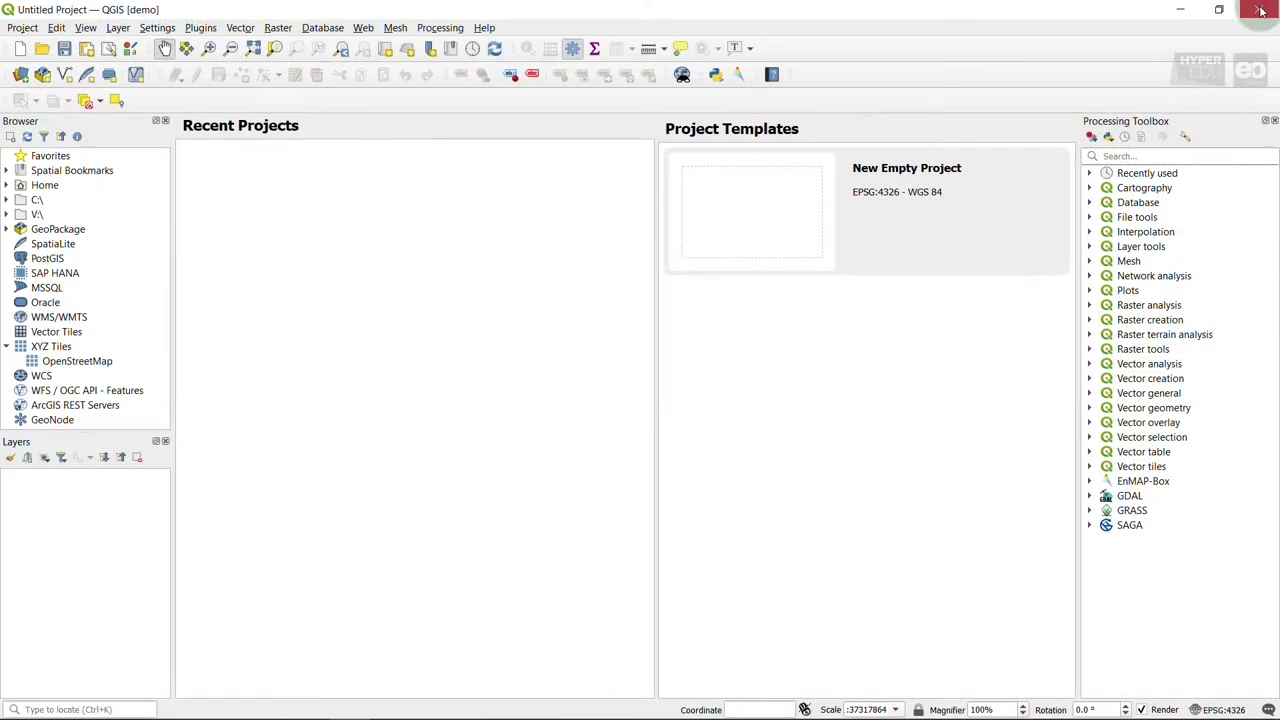
pyautogui.click(1262, 11)
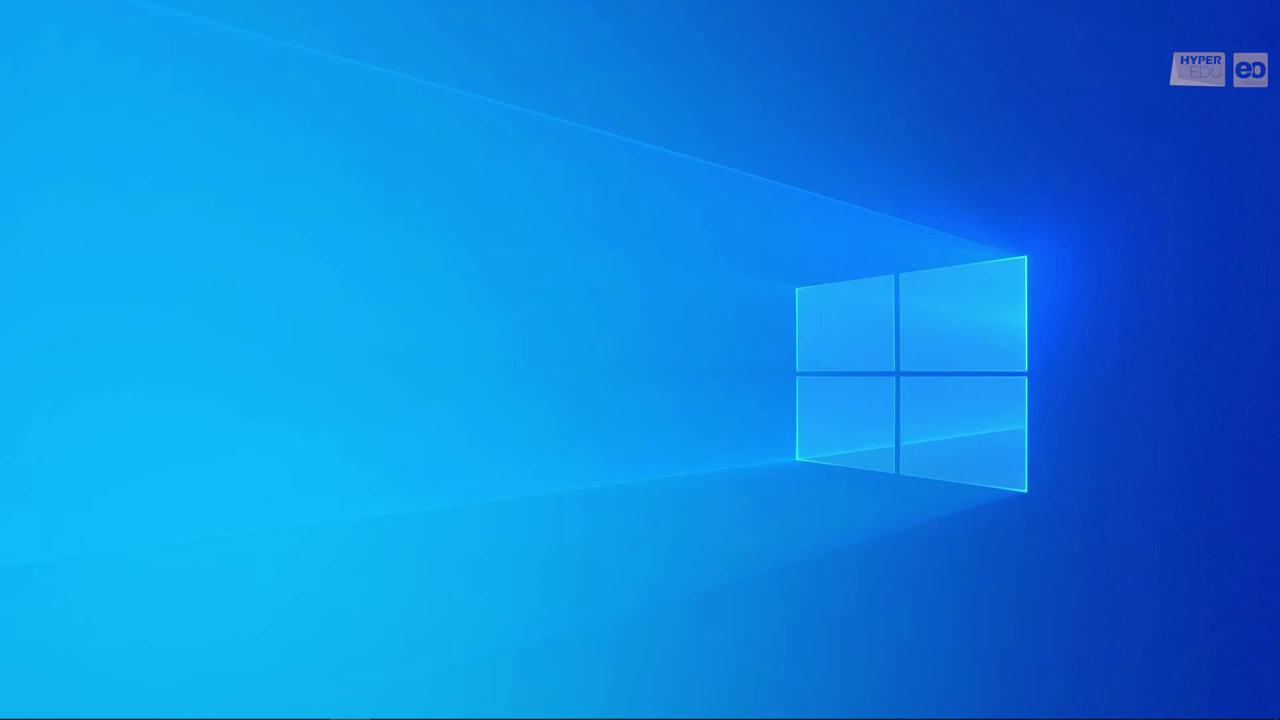
pyautogui.click(16, 708)
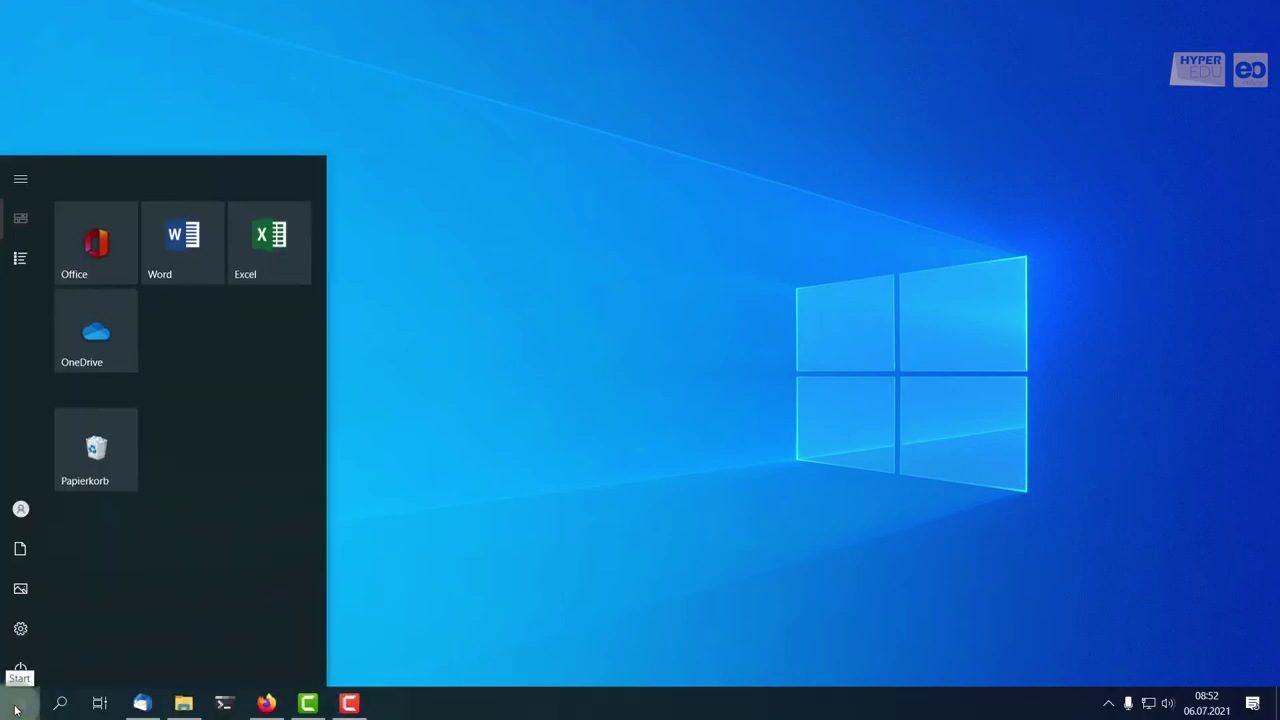
pyautogui.click(20, 257)
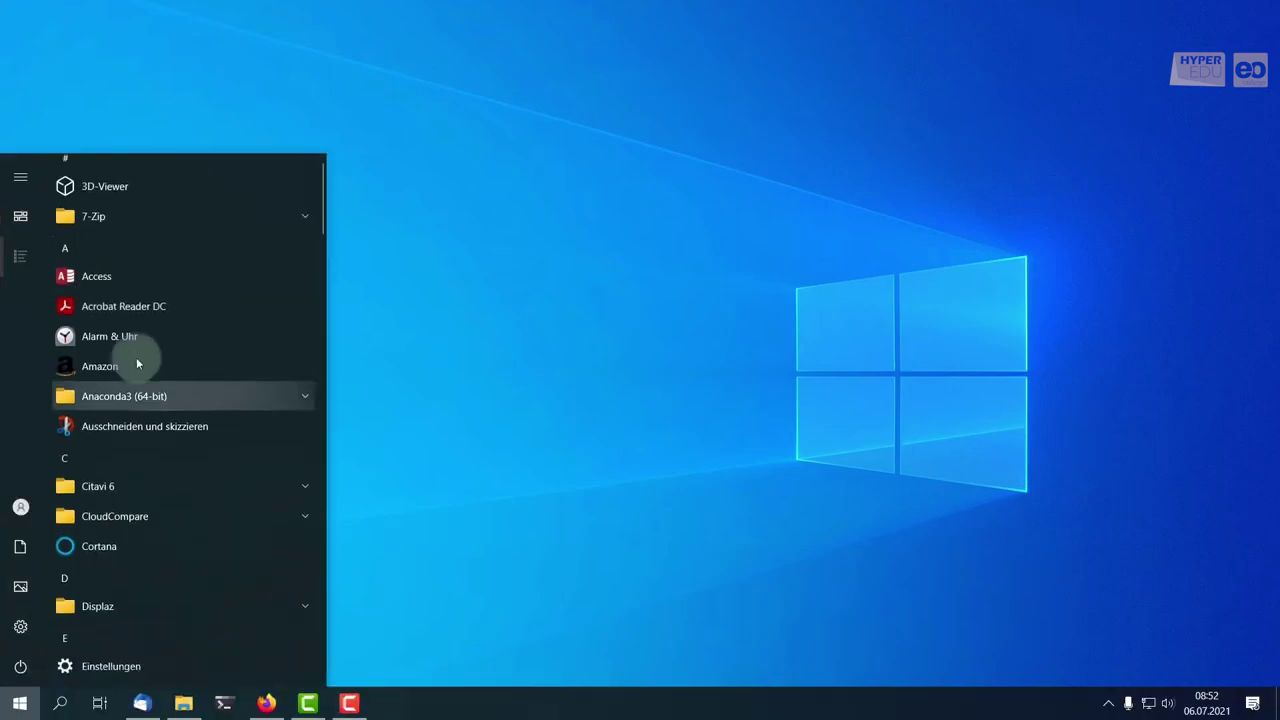
pyautogui.scroll(-10, 252, 463)
pyautogui.scroll(-8, 252, 463)
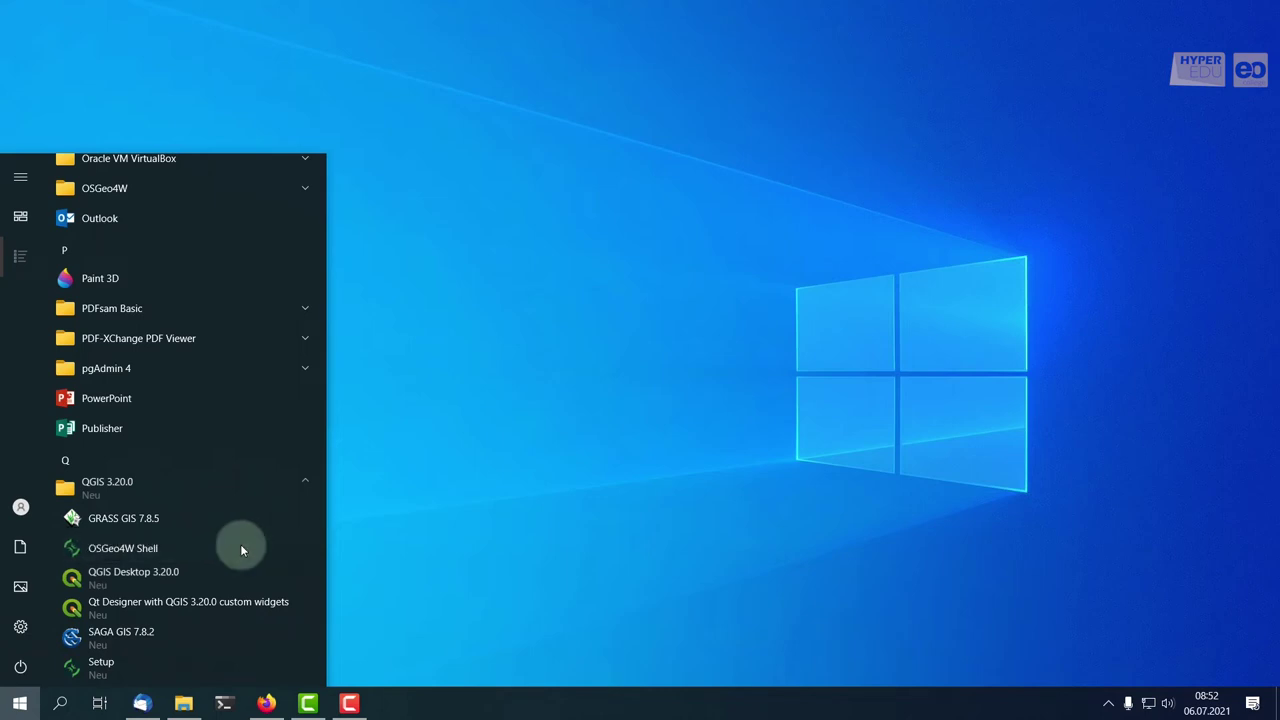
pyautogui.click(240, 548)
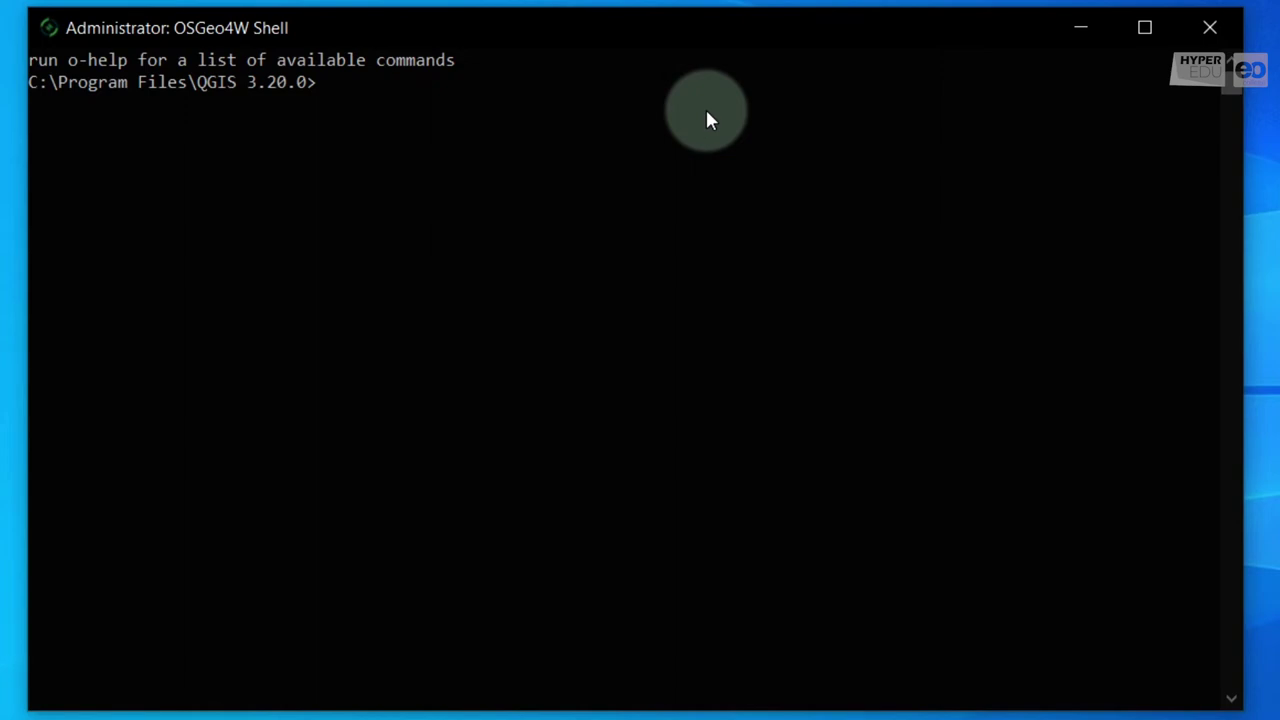
# Step: Try py3_env, then run python3 -m pip install -r with the EnMAP-Box requirements.txt URL
pyautogui.write('py3_env')
pyautogui.press('Return')
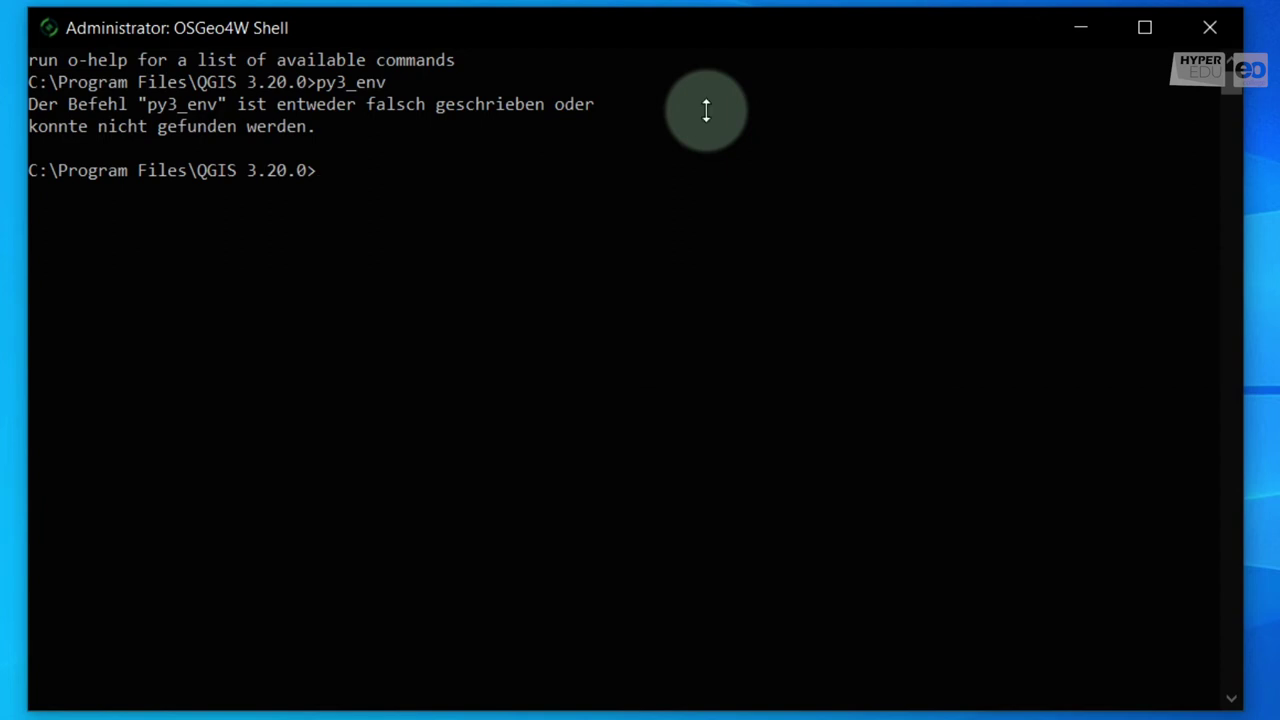
pyautogui.rightClick(424, 172)
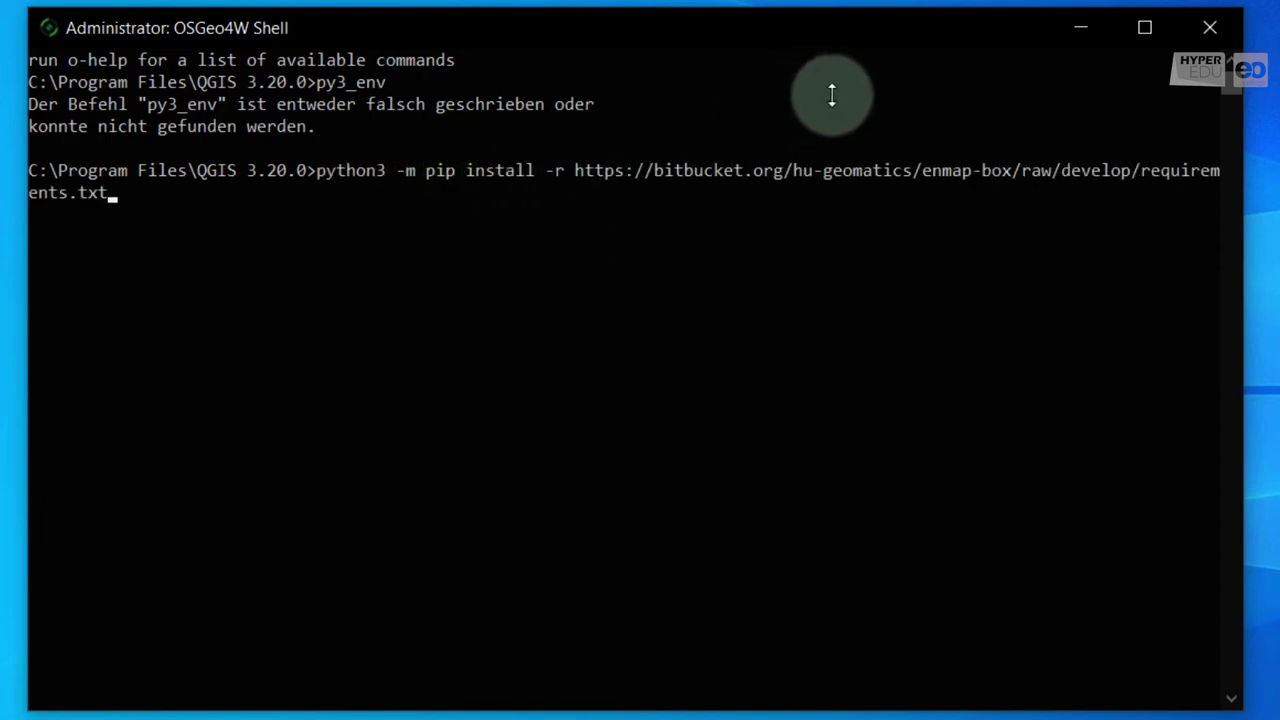
pyautogui.press('Return')
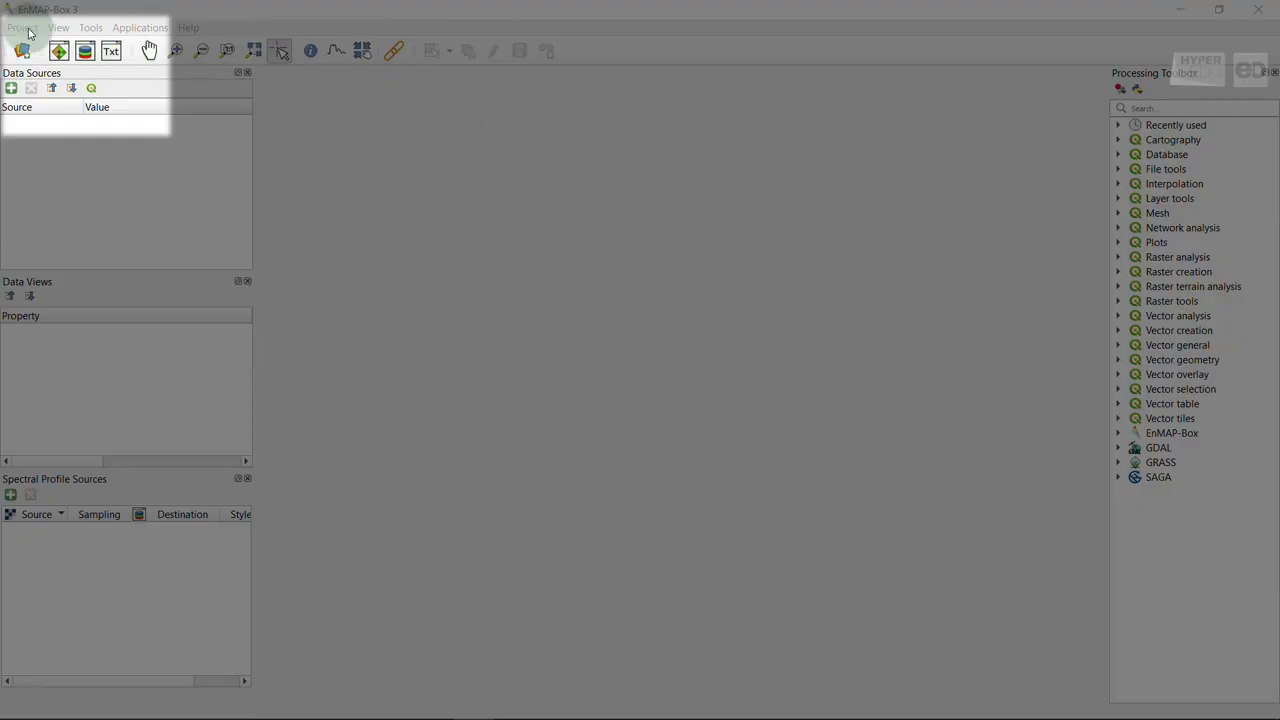
# Step: Load the EnMAP-Box example data, agreeing to download the missing test data
pyautogui.click(22, 27)
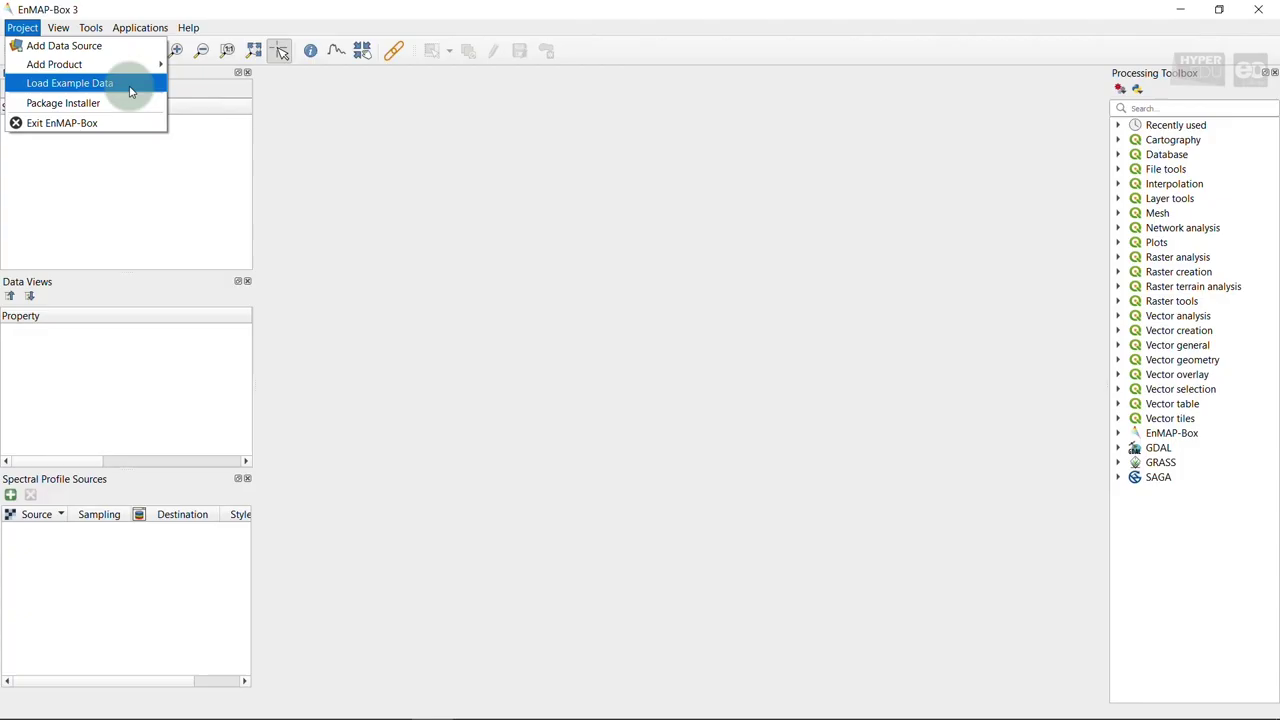
pyautogui.click(129, 88)
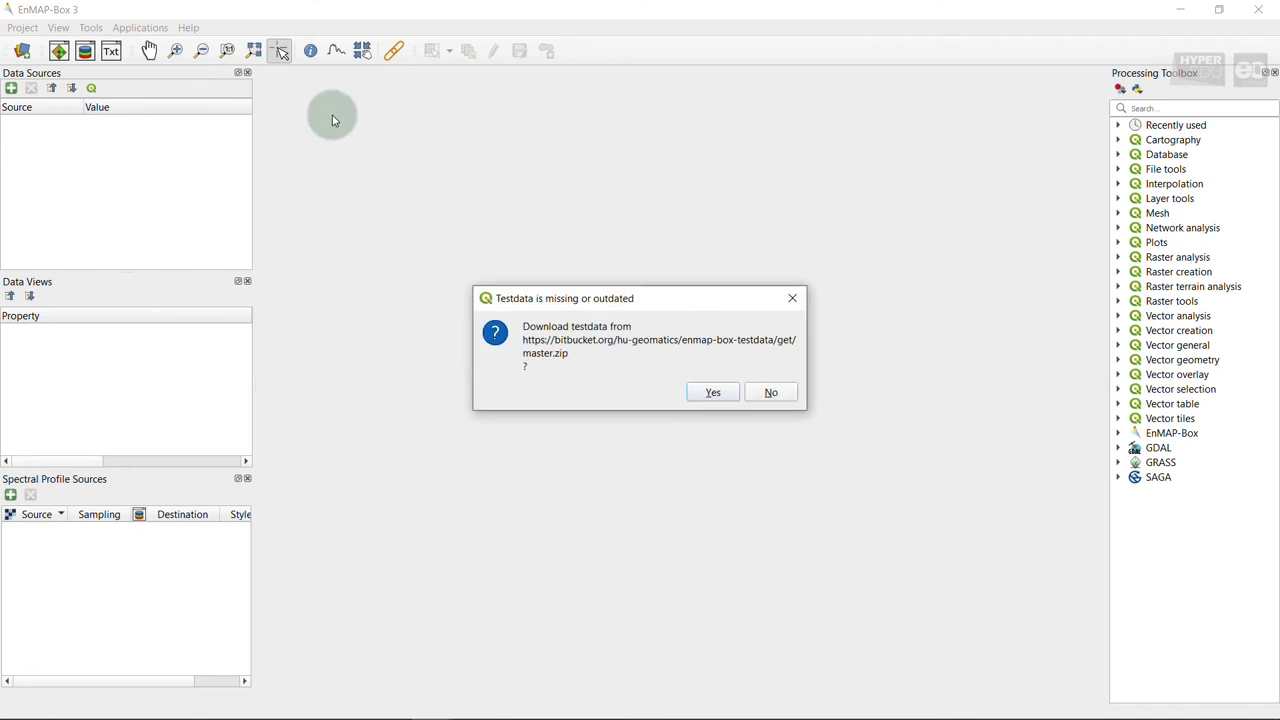
pyautogui.click(730, 398)
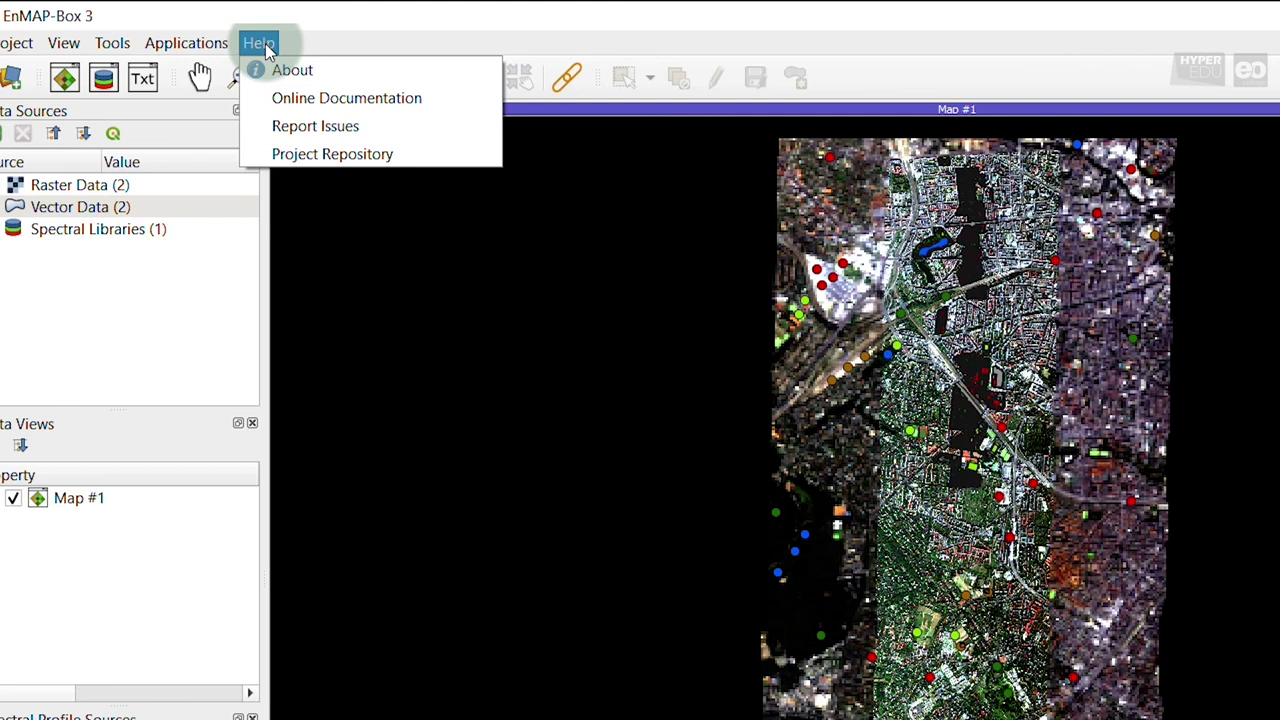
pyautogui.click(439, 127)
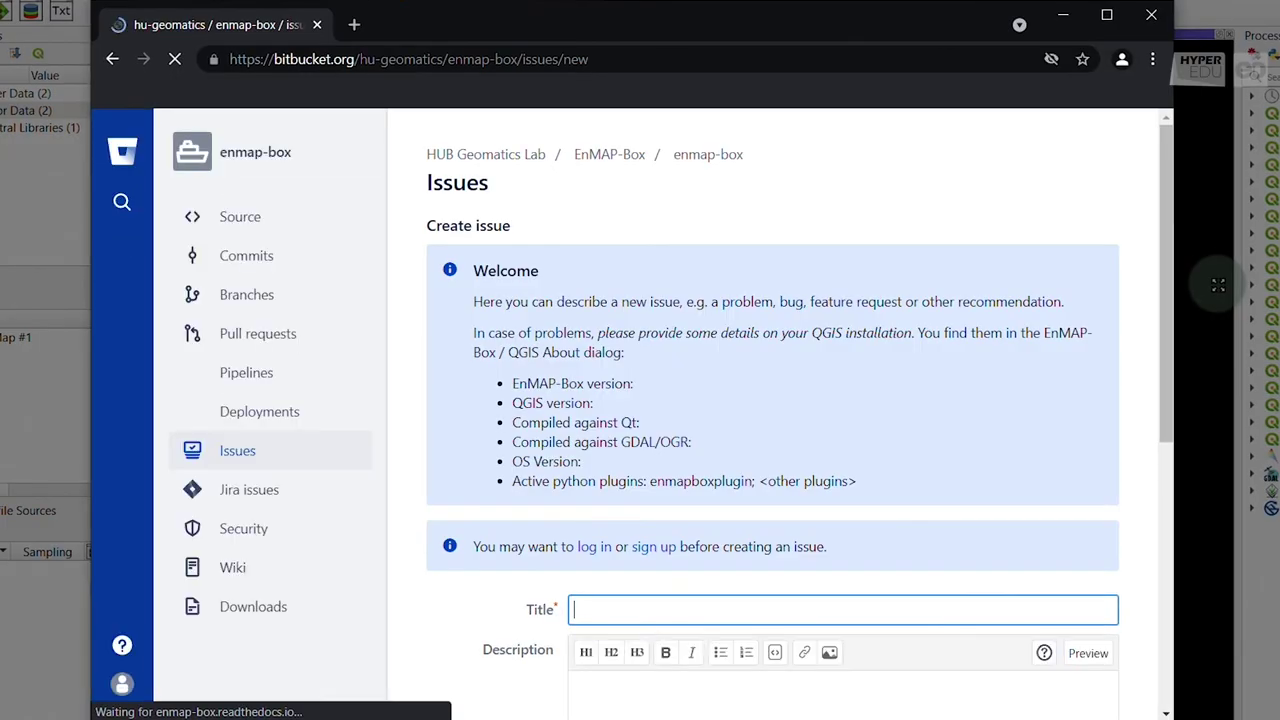